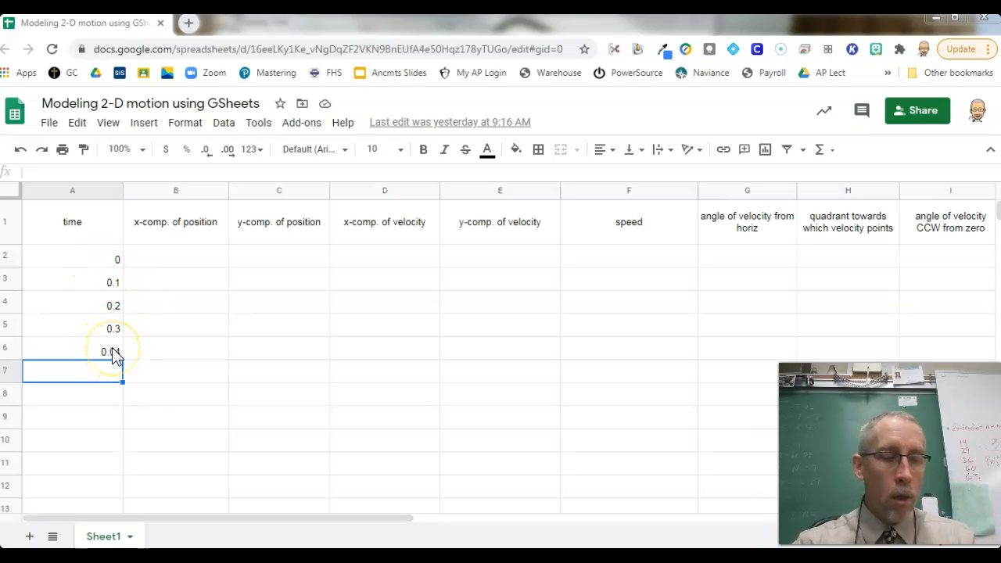
- Enter the x-position formula =0.7*A2^2-2*A2+5 in cell B2, referencing the time in A2
left_click(168, 257)
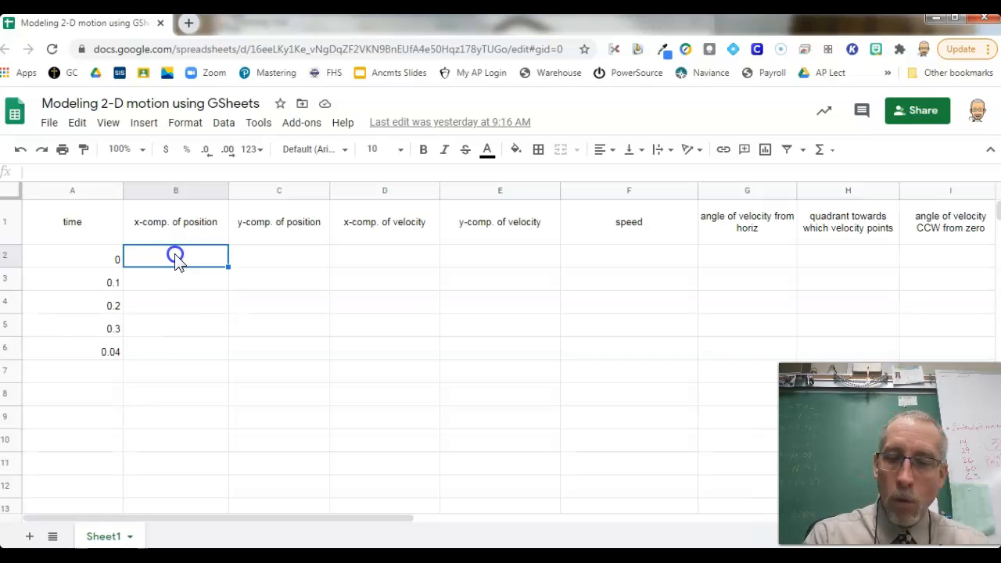
type("=")
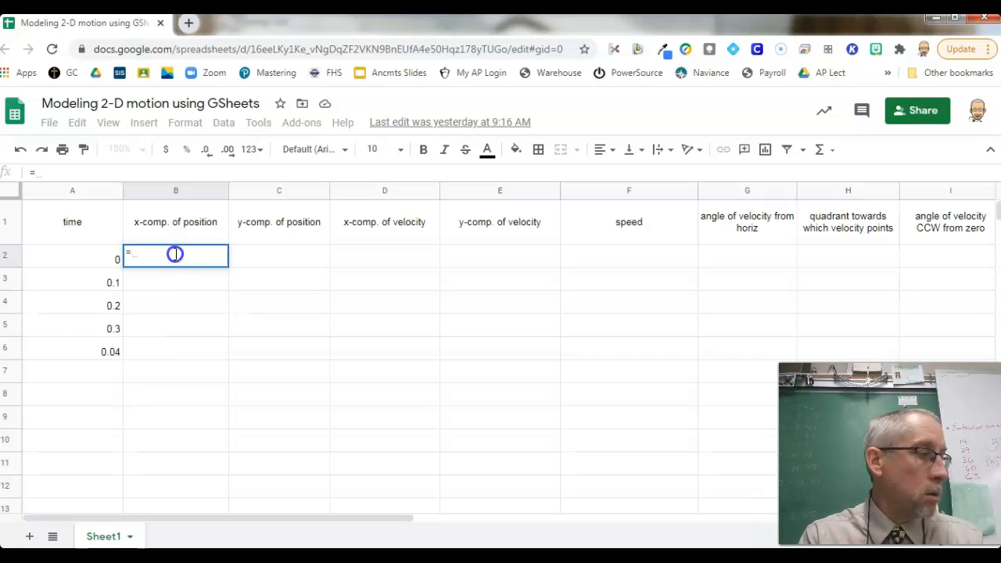
type("0.7")
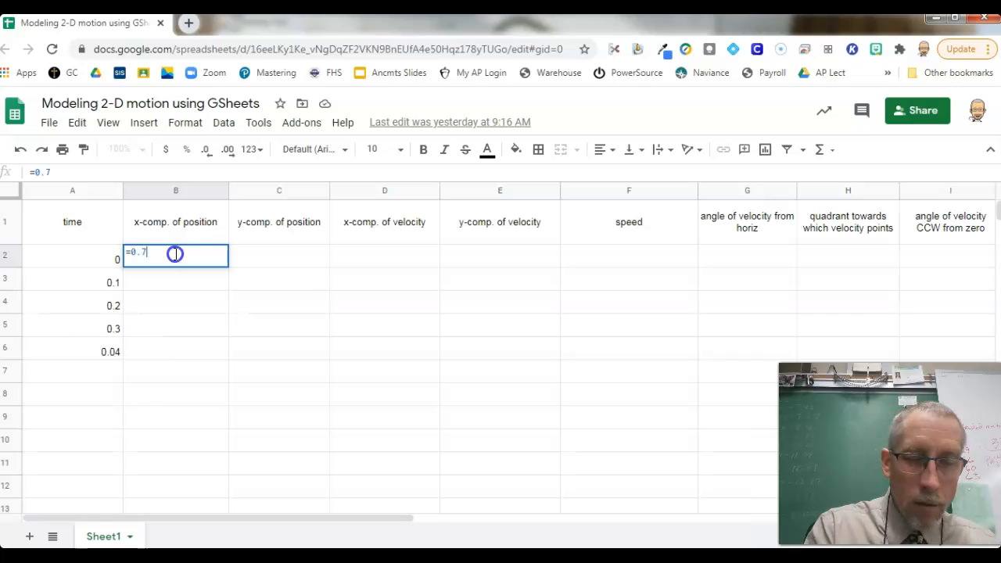
type("*")
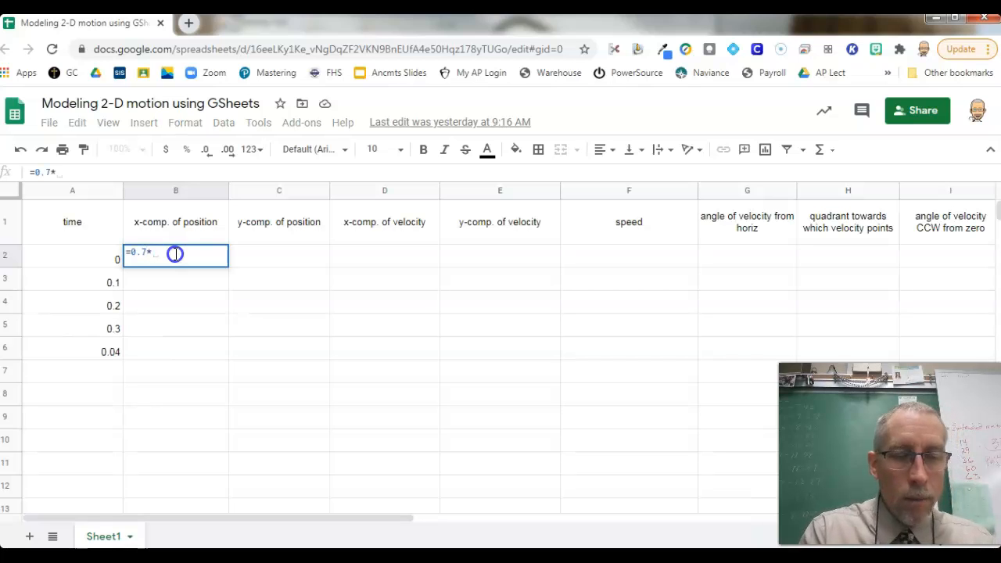
left_click(85, 256)
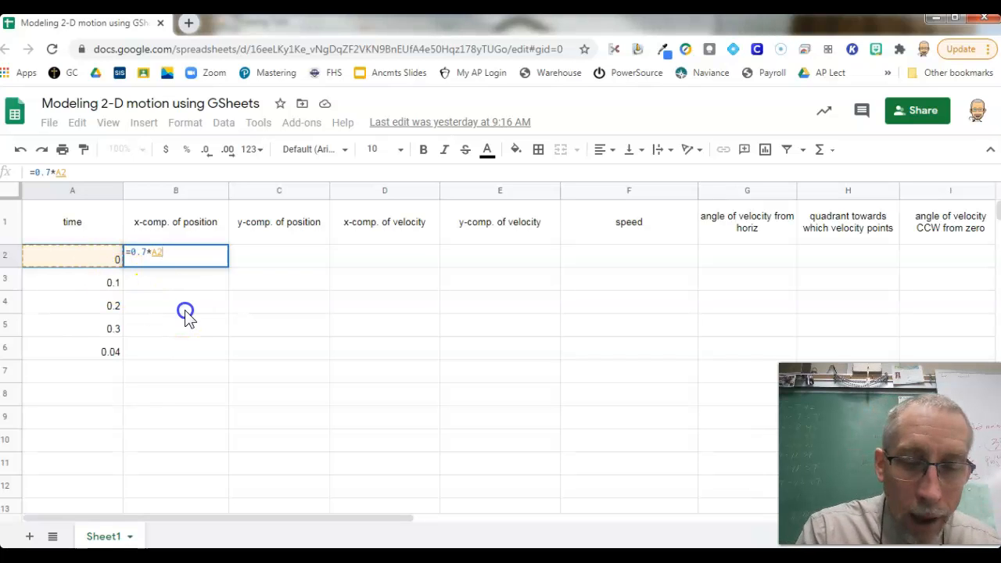
type("^2")
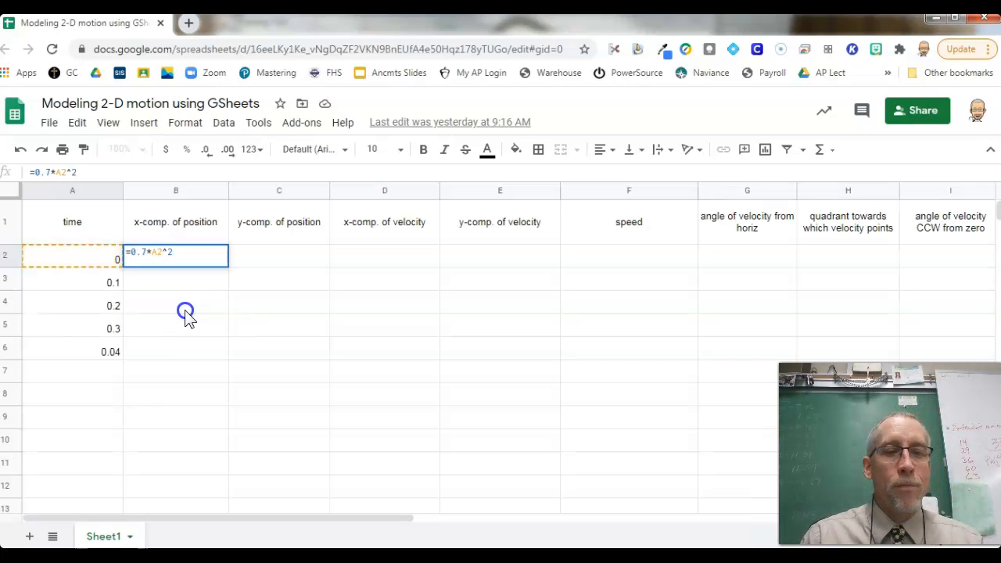
type("-")
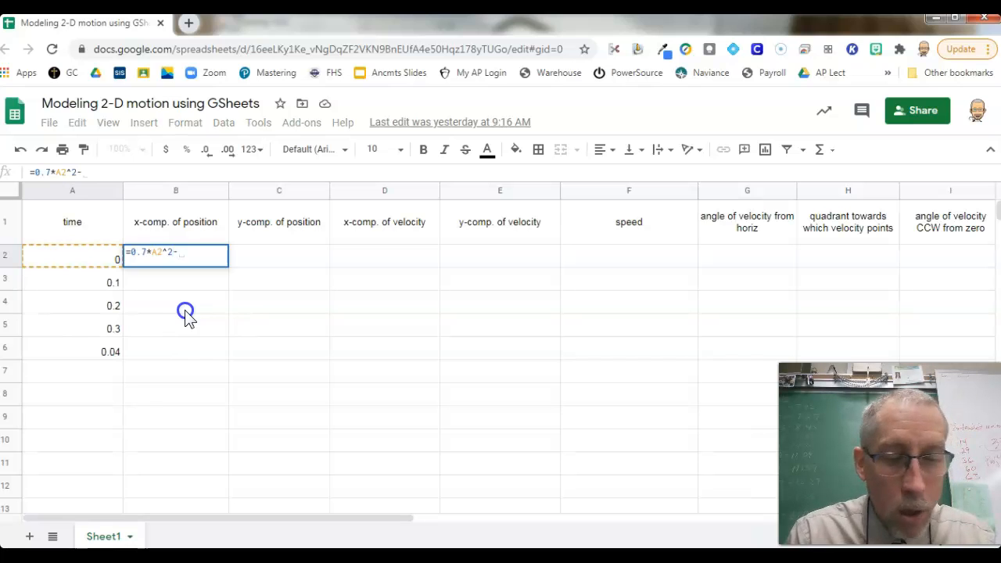
type("2*")
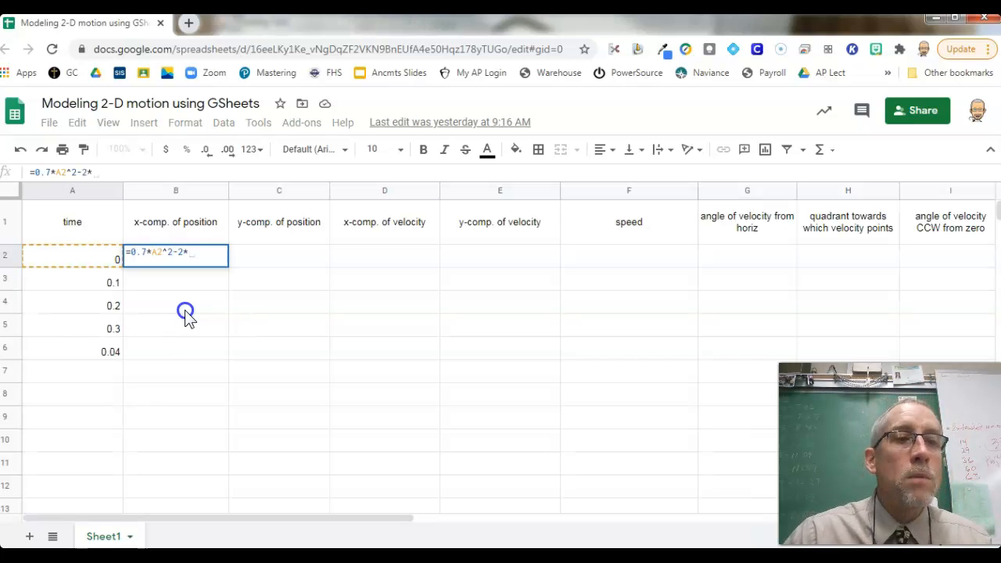
left_click(81, 259)
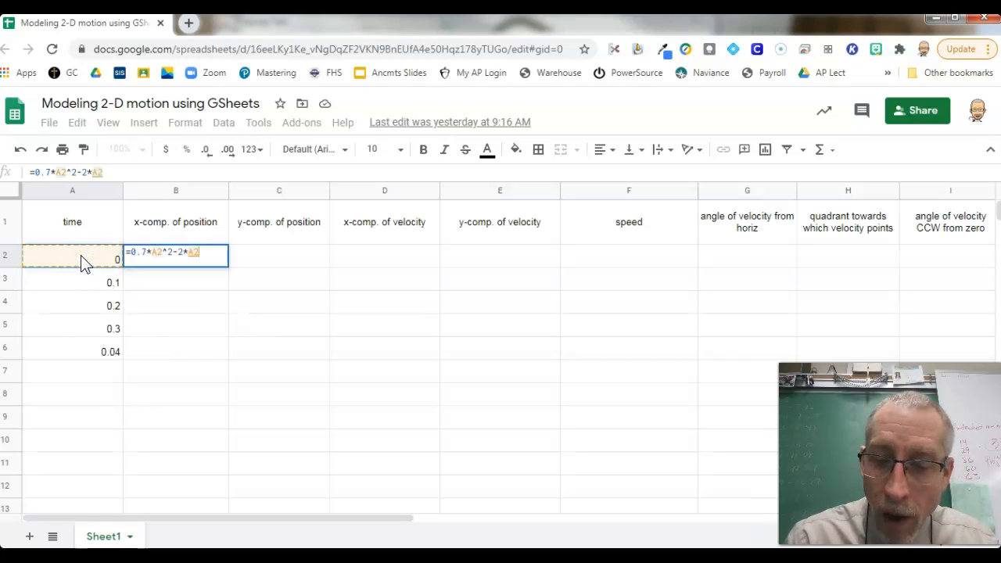
type("+5")
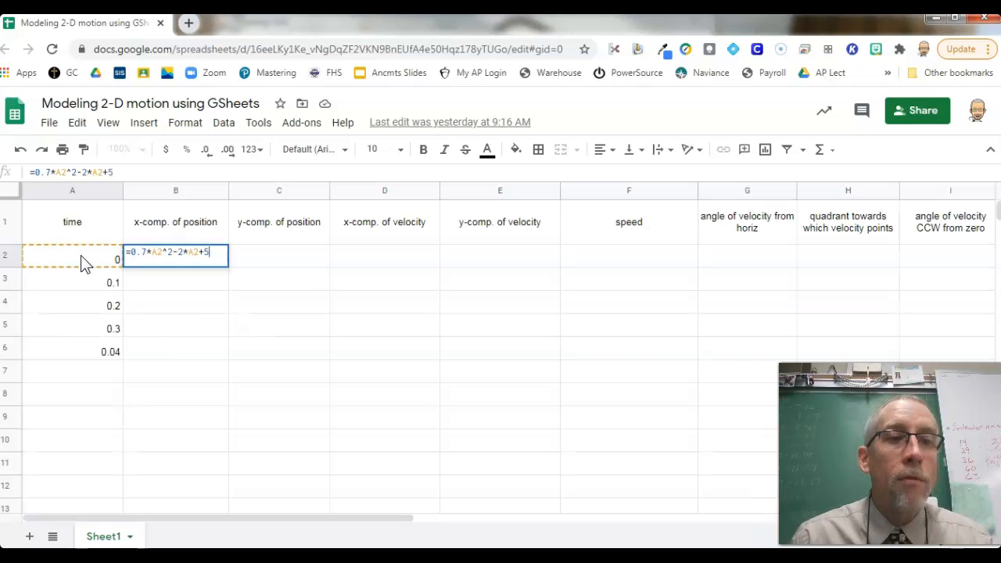
key("Return")
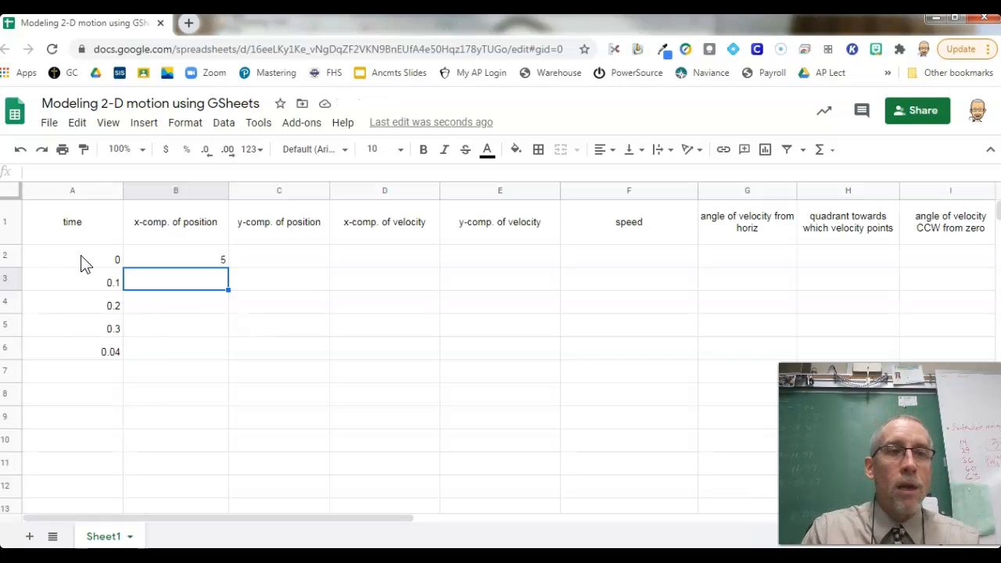
- Fill the x-position formula from B2 down through B6
left_click(82, 268)
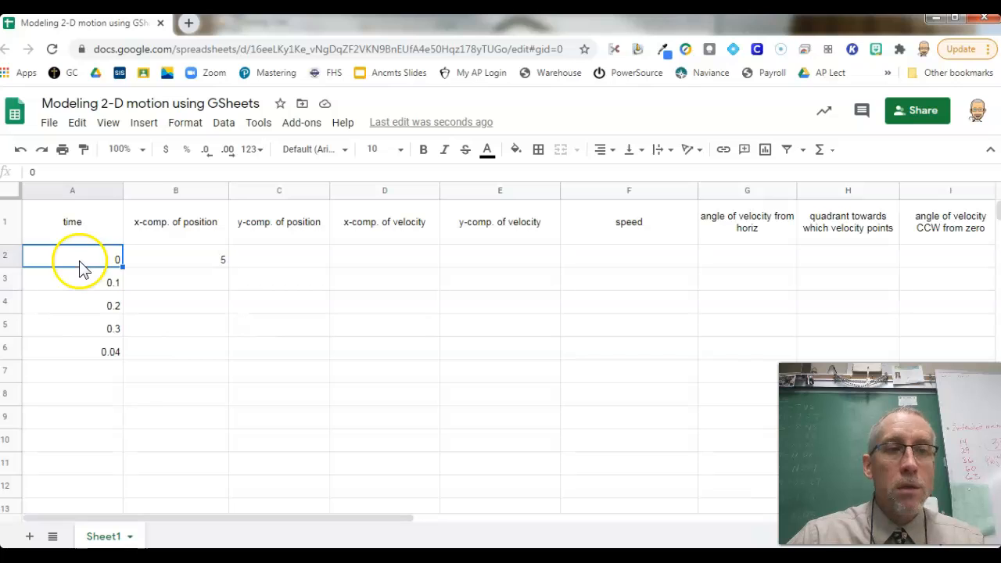
left_click(195, 261)
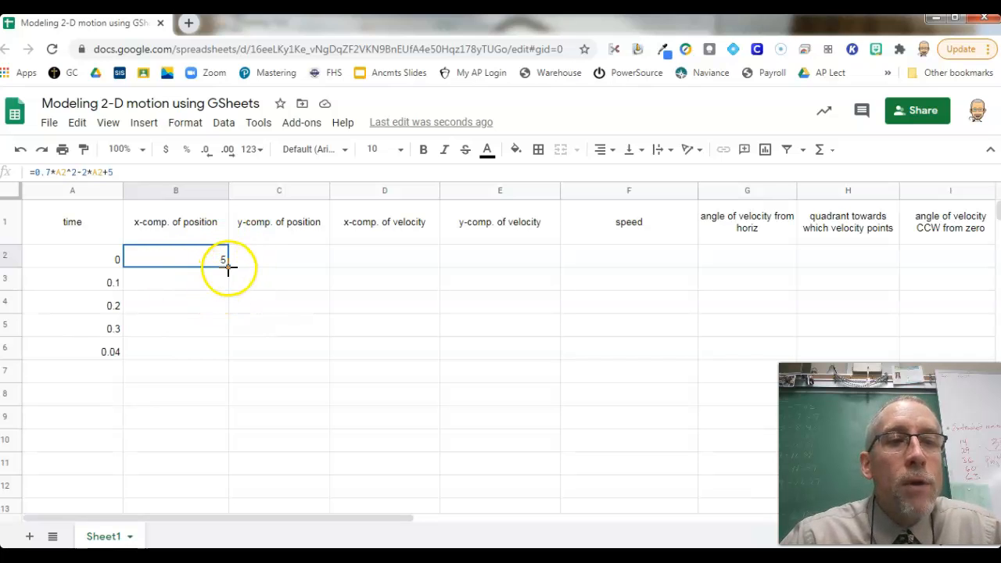
left_click_drag(228, 267, 223, 351)
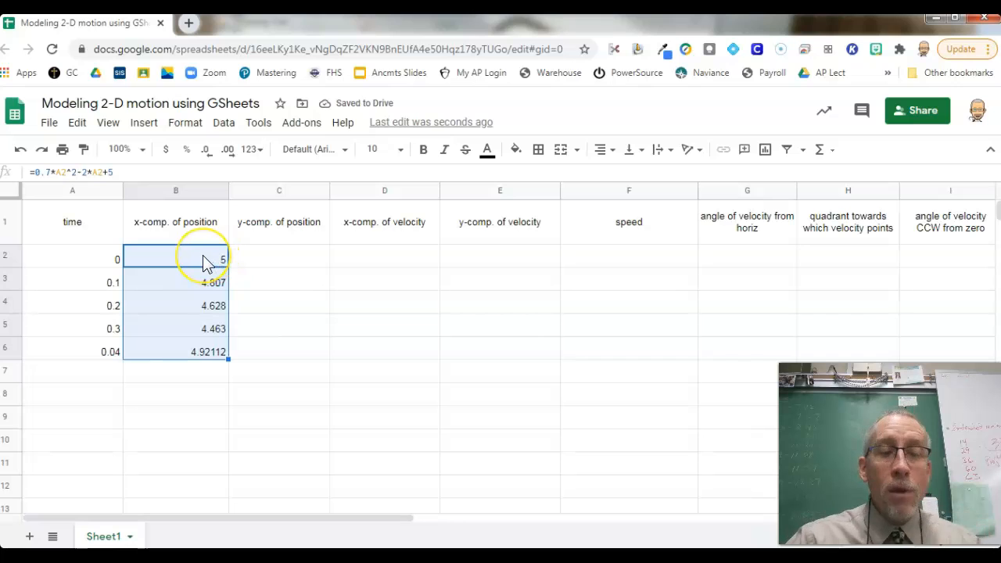
- Check the cell references in the formulas of B2 to B4, and extend the formula from B6 down through B10
left_click(216, 287)
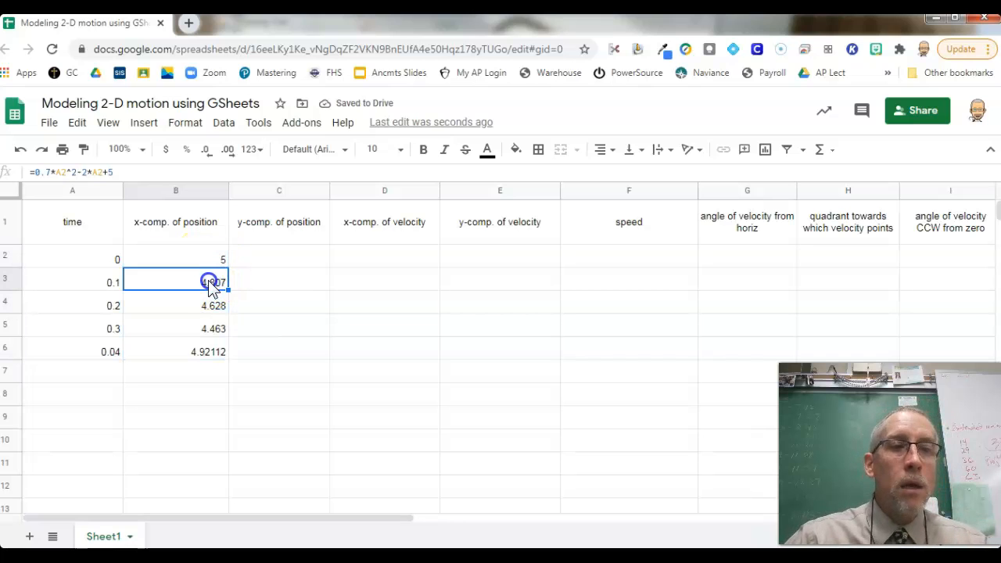
left_click(185, 250)
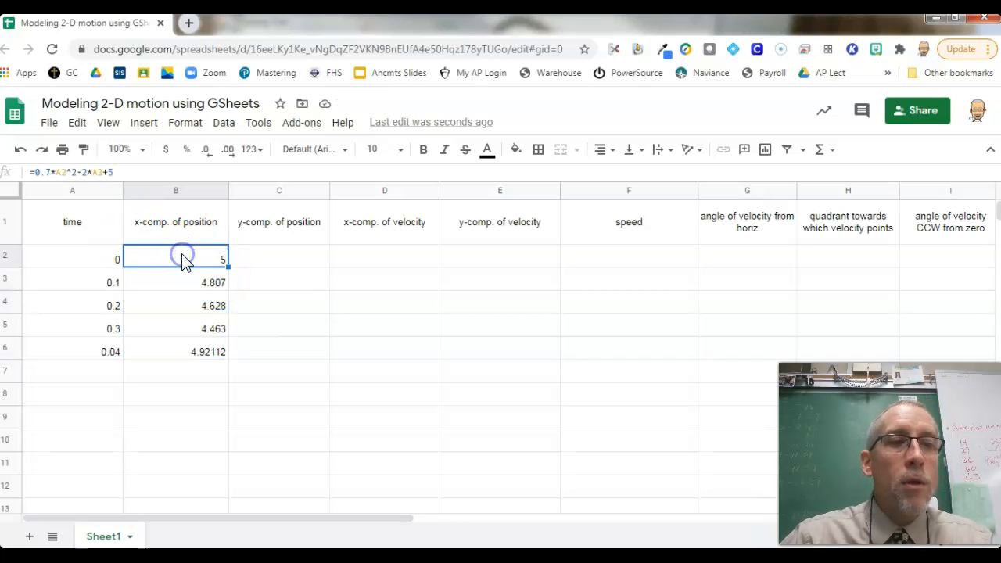
left_click(182, 281)
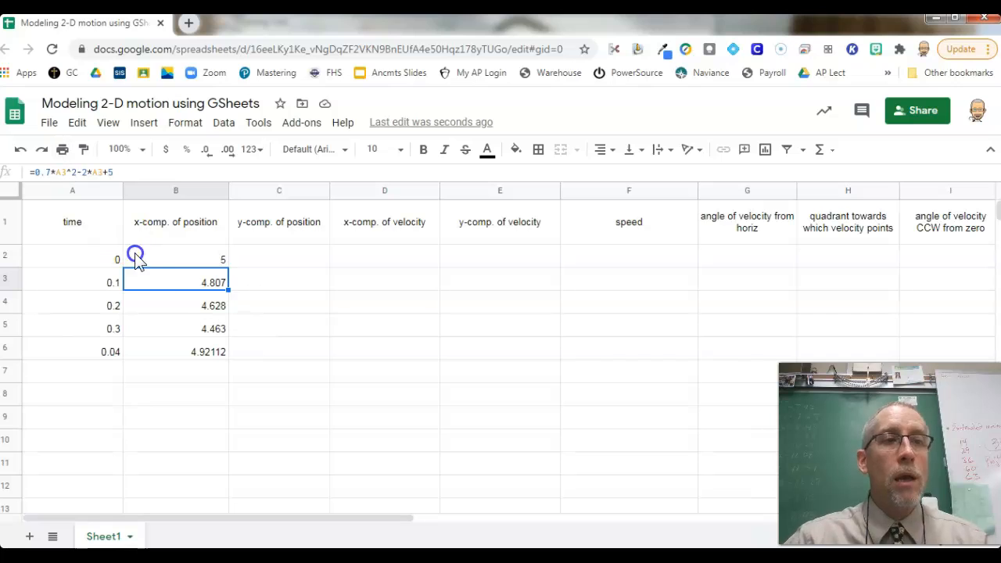
left_click(174, 299)
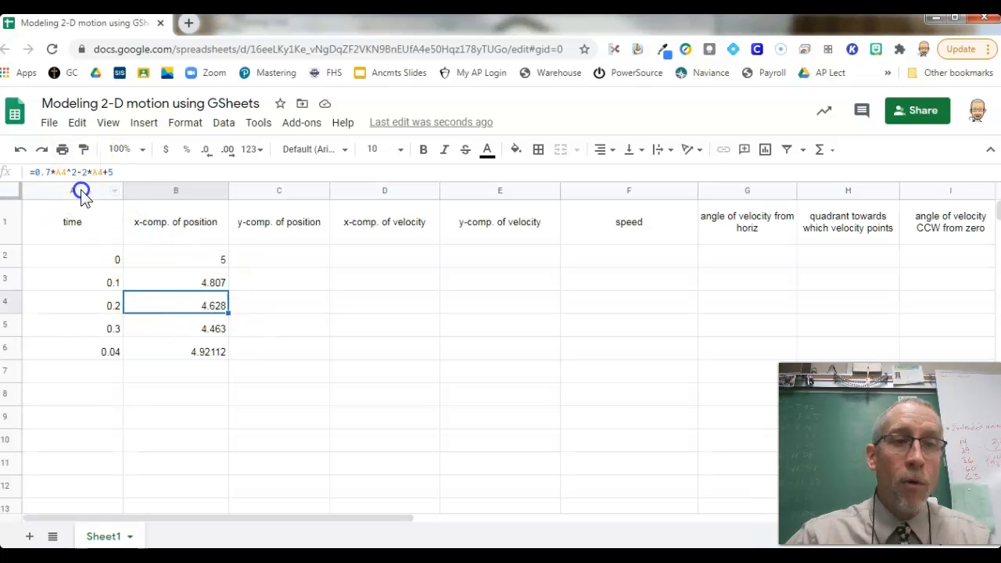
left_click(217, 353)
left_click_drag(228, 359, 411, 442)
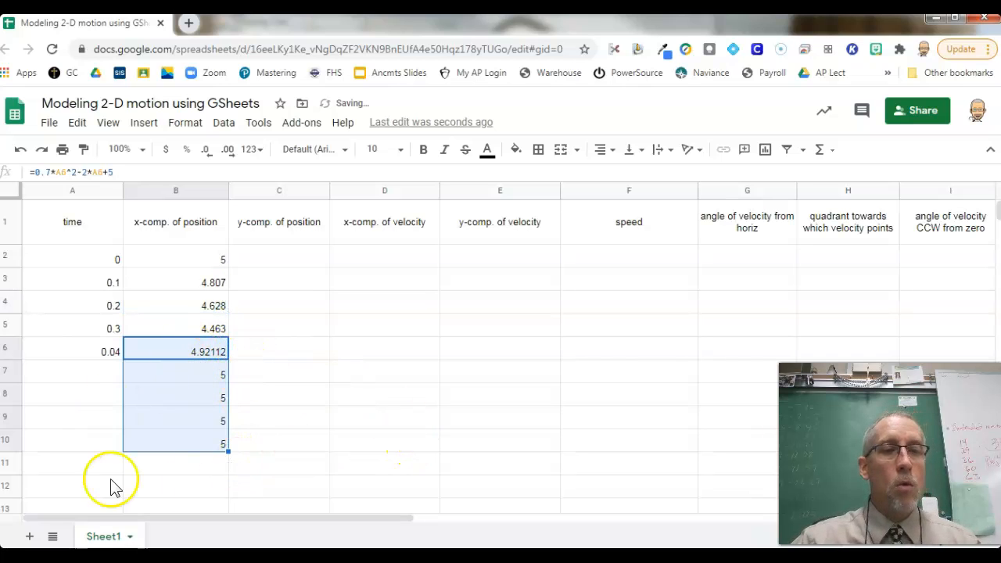
- Enter the time values 1, 2, 3 and 4 in cells A7 through A10
left_click(100, 351)
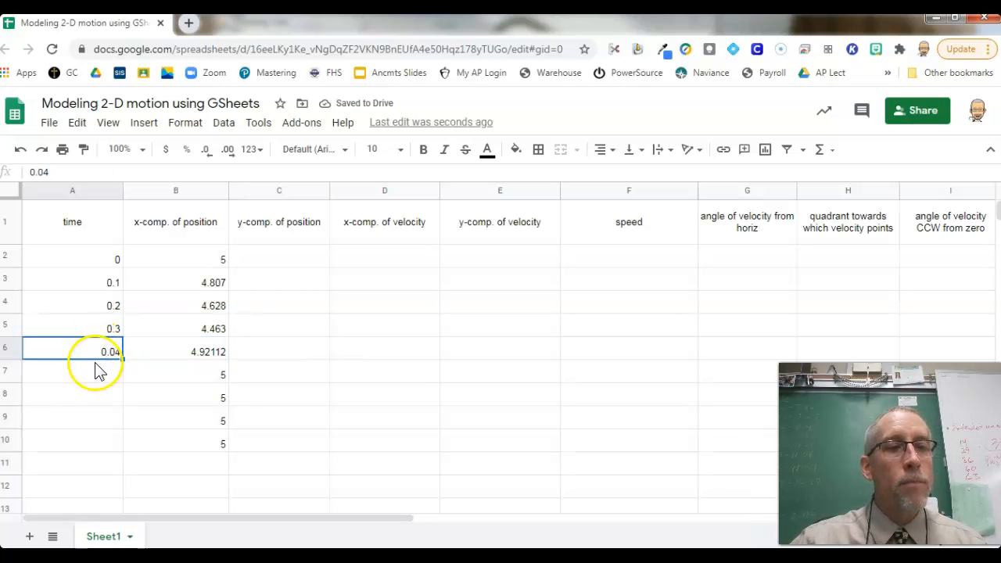
left_click(99, 374)
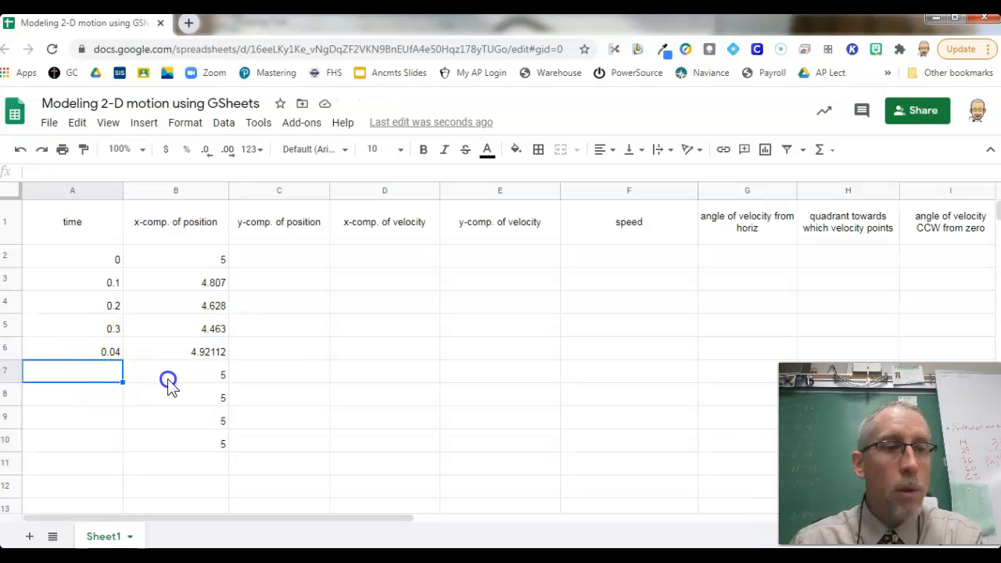
type("1")
key("Return")
type("2")
key("Return")
type("3")
key("Return")
type("4")
key("Return")
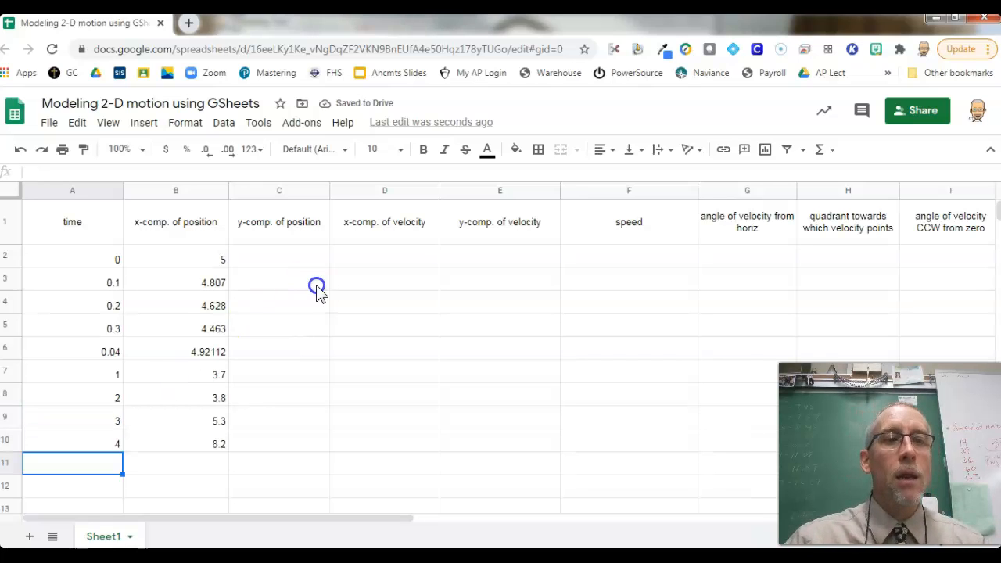
- Enter the y-position formula =-0.2*A2^2+4*A2-20 in cell C2, referencing the time in A2
left_click(280, 258)
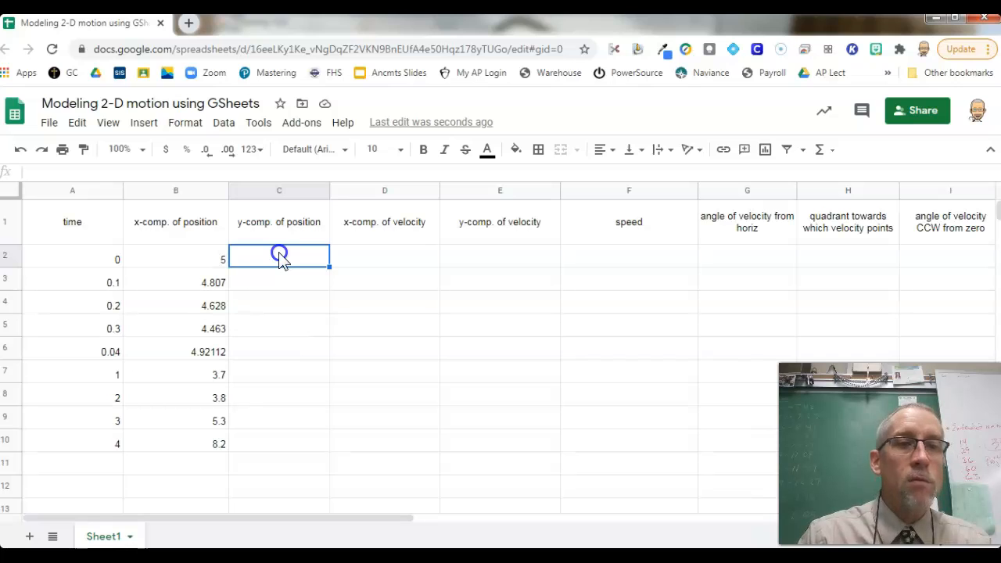
type("=")
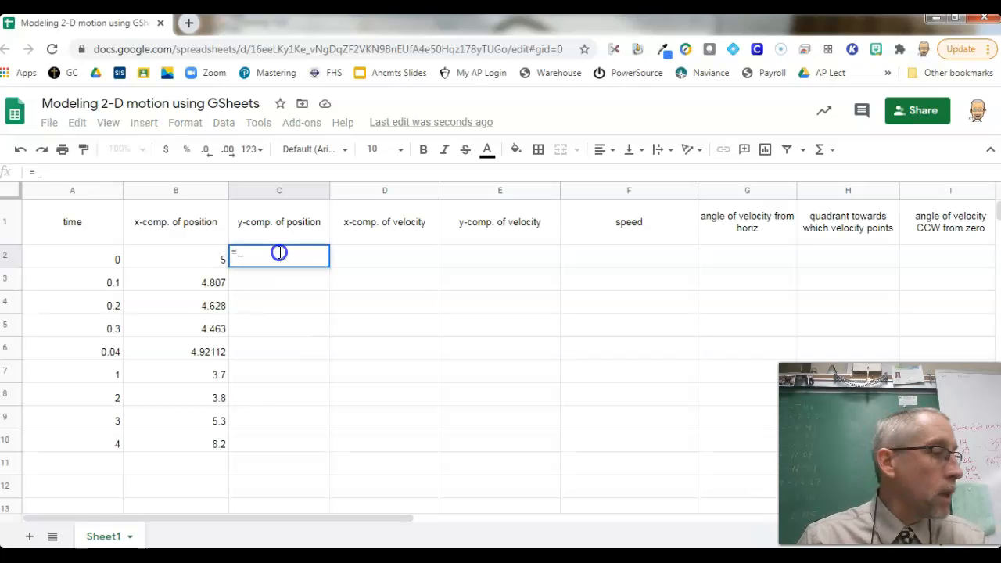
type("-")
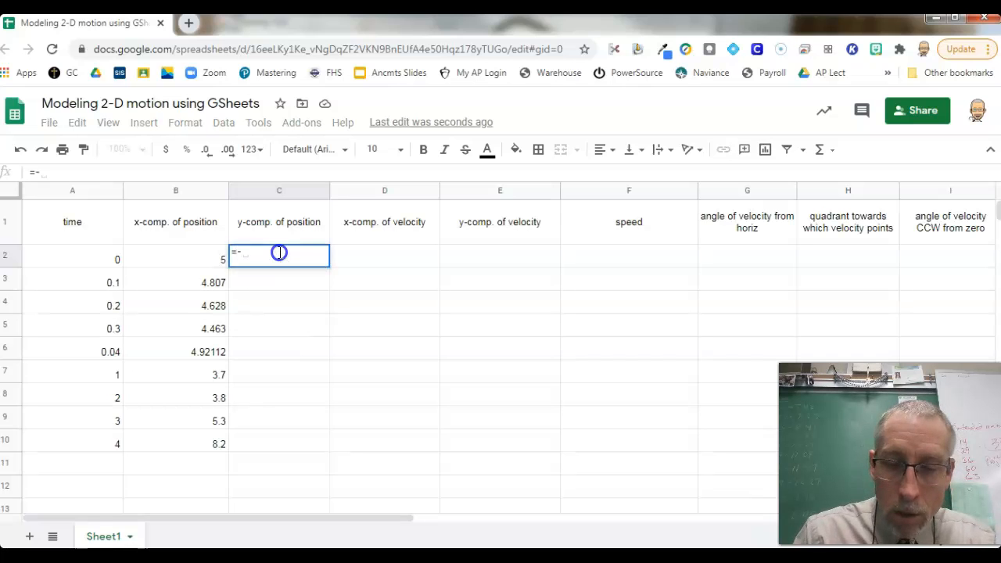
type("0.2")
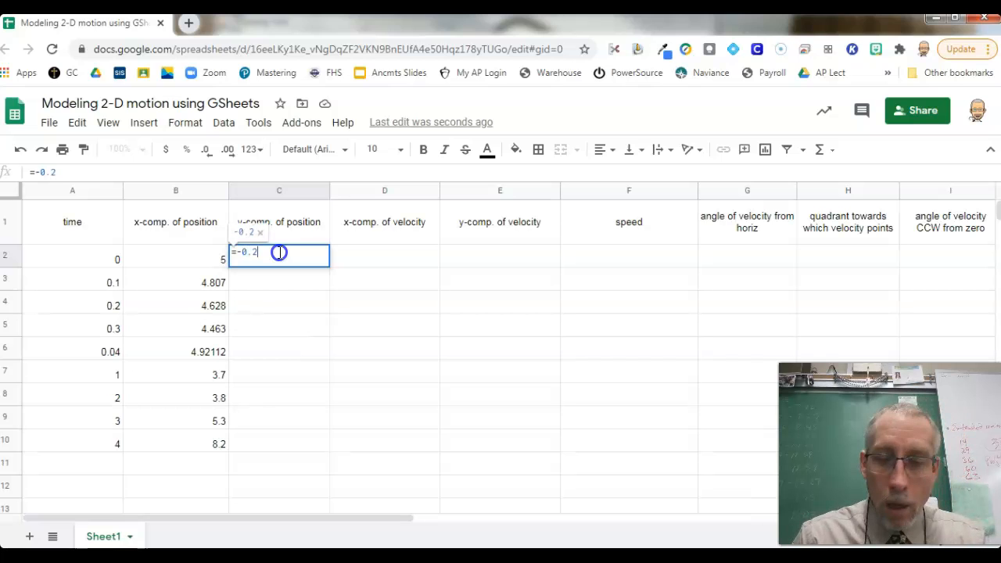
type("*")
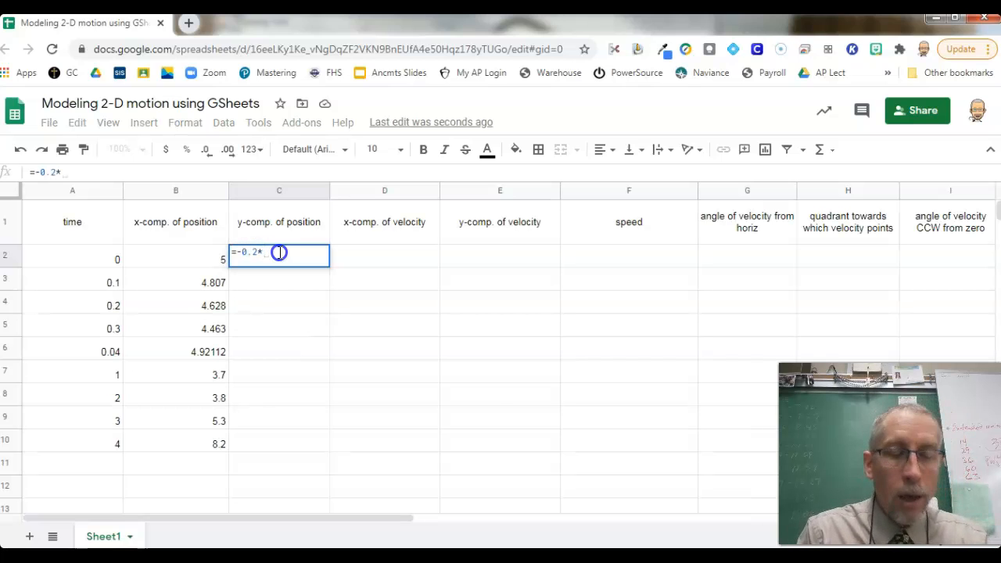
type("t")
key("BackSpace")
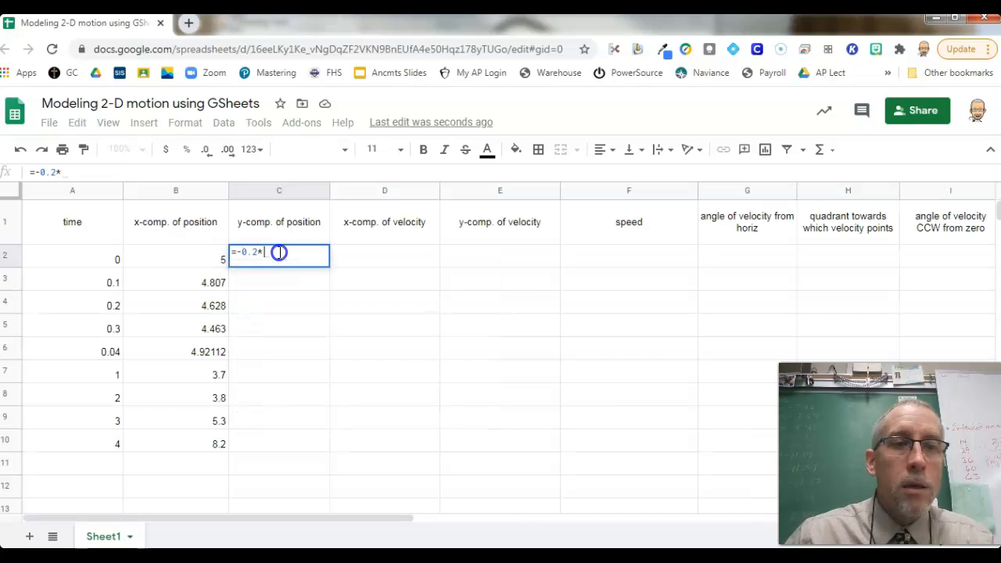
left_click(74, 255)
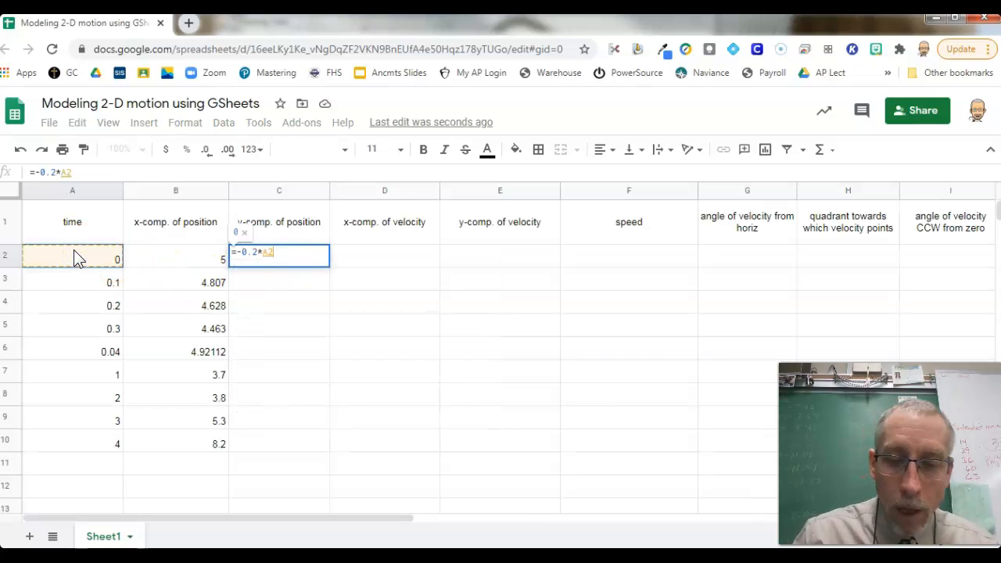
type("^2")
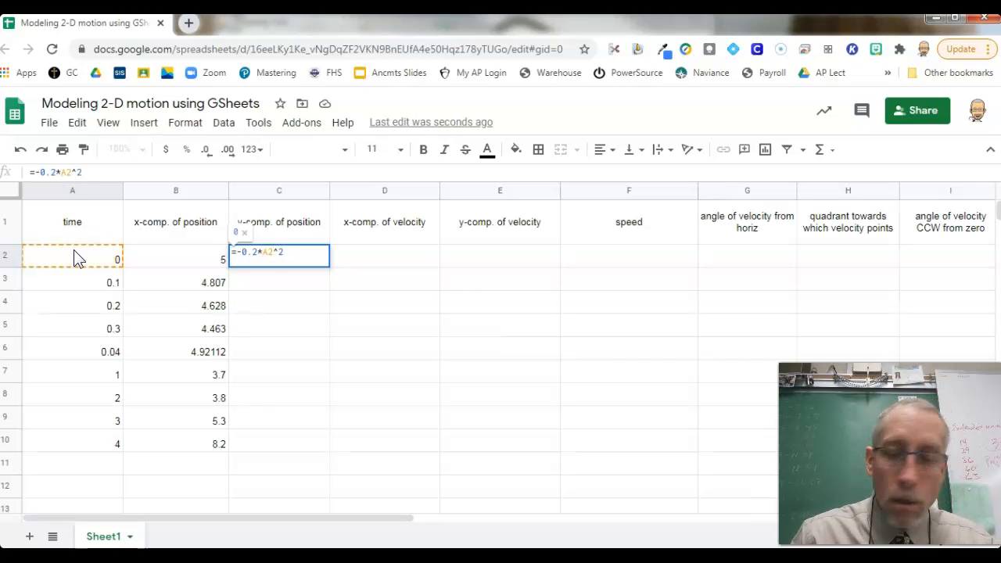
type("+")
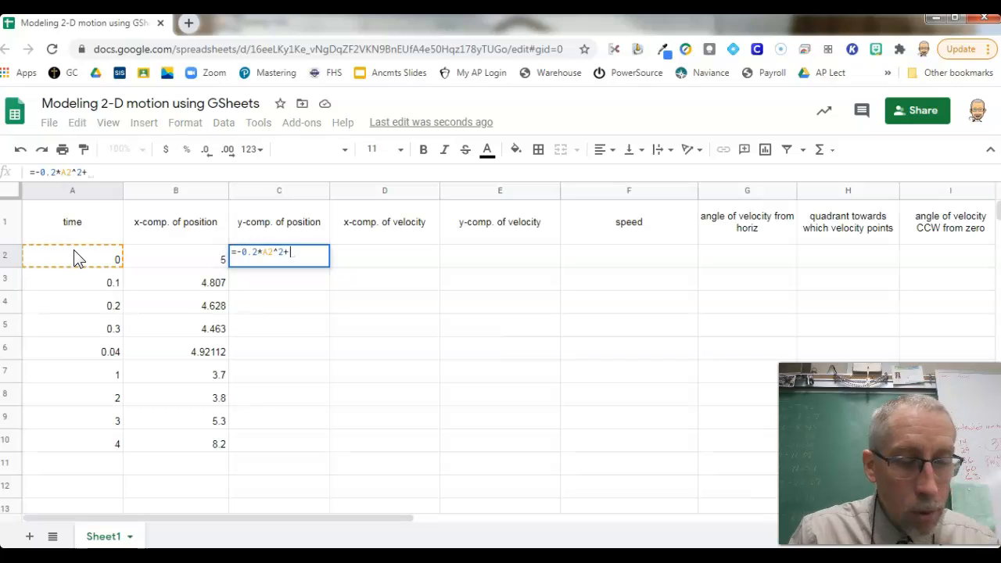
type("4*")
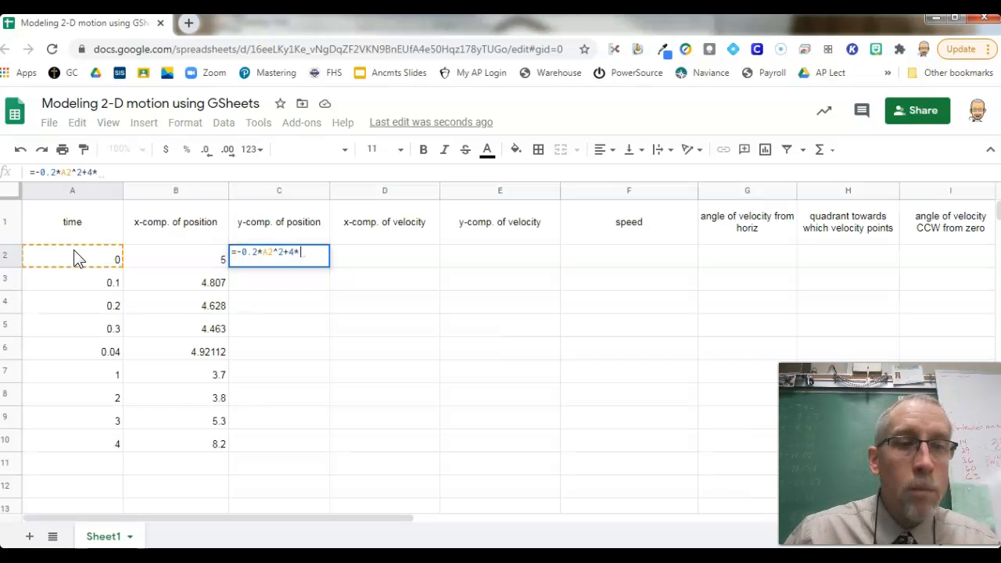
left_click(69, 255)
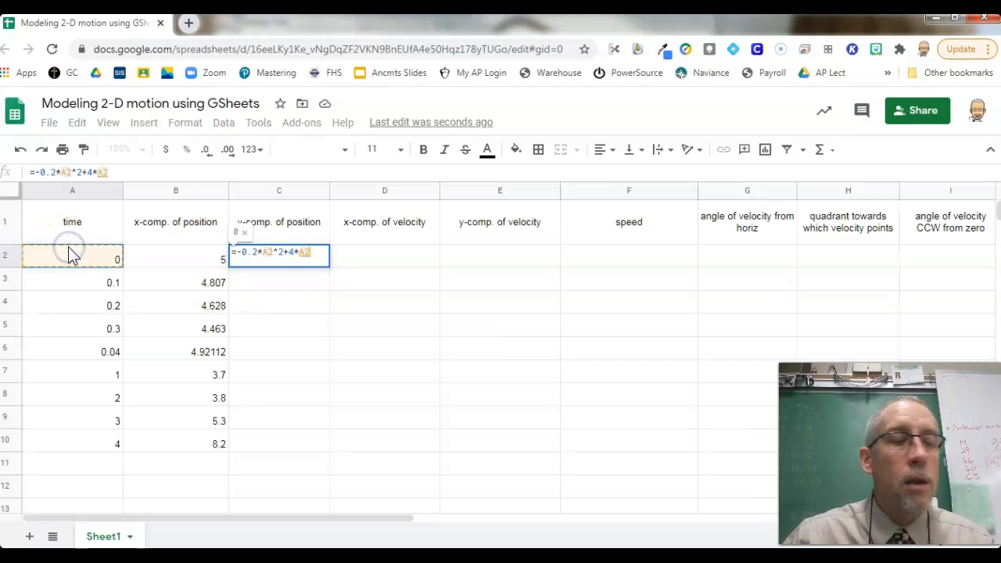
type("-20")
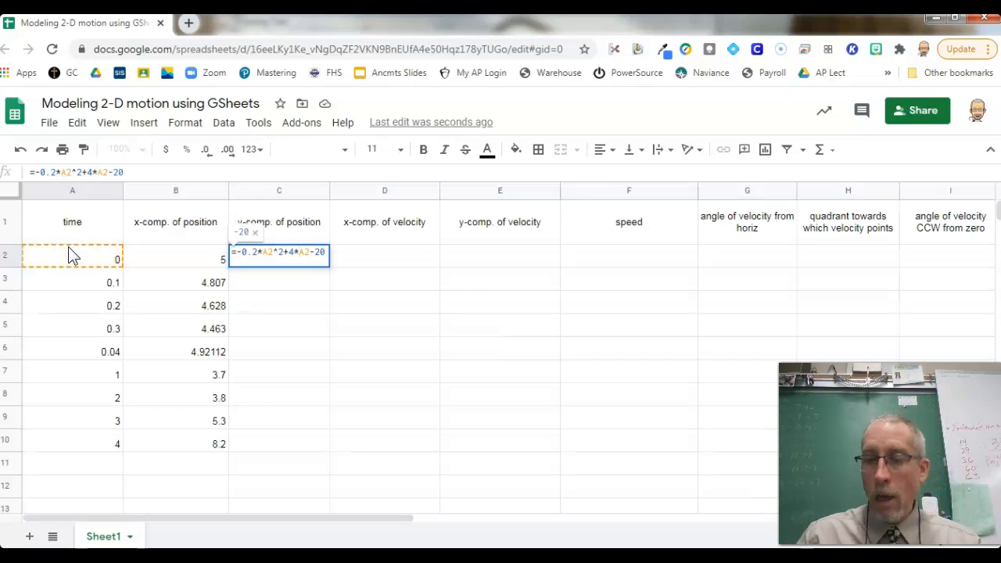
key("Return")
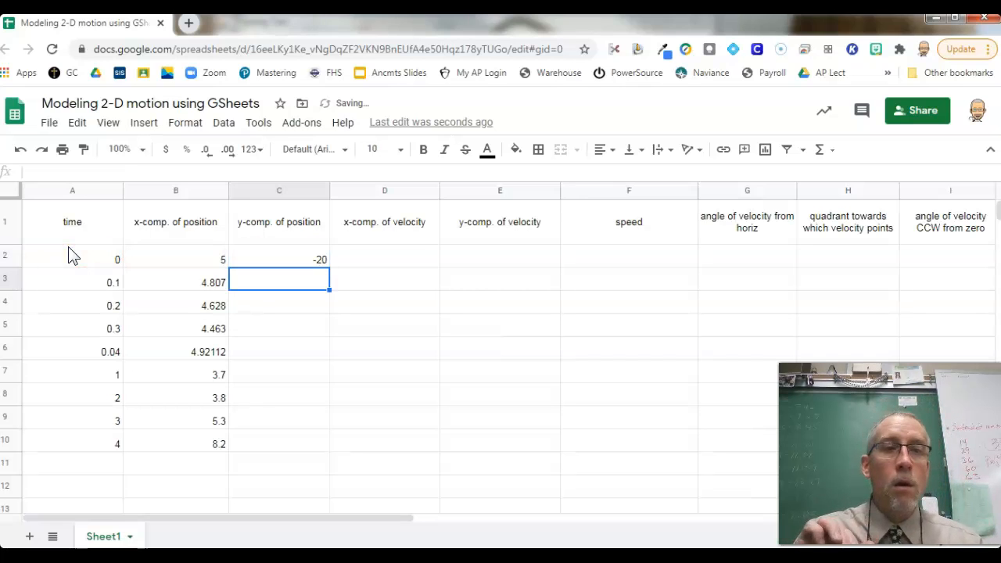
- Fill the y-position formula from C2 down through C10, and check the cell reference in C4's formula
left_click(271, 259)
left_click_drag(330, 267, 313, 442)
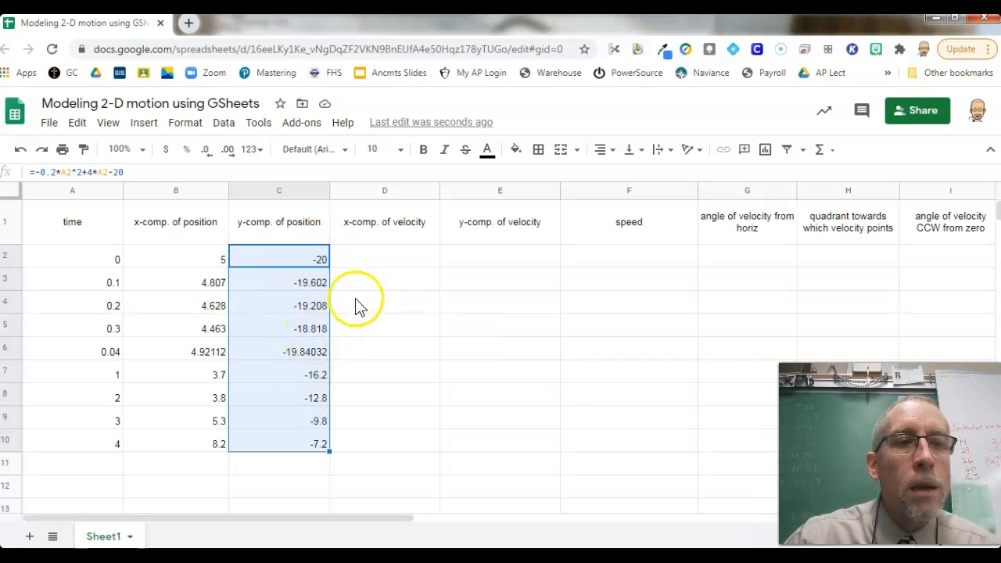
left_click(302, 309)
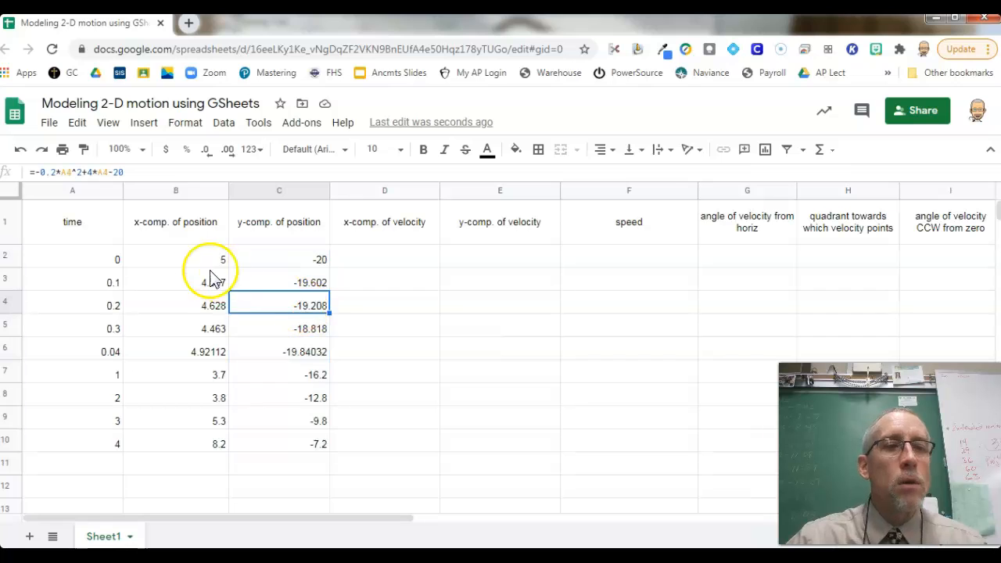
- Format the x- and y-position values in B2 through C10 to show one decimal place
left_click_drag(179, 258, 282, 351)
left_click_drag(284, 398, 312, 446)
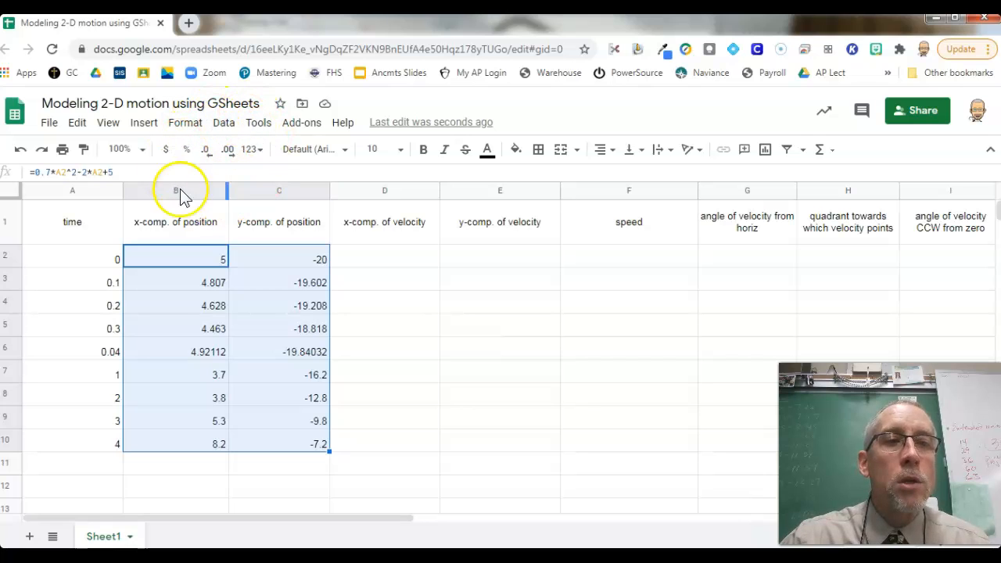
left_click(207, 153)
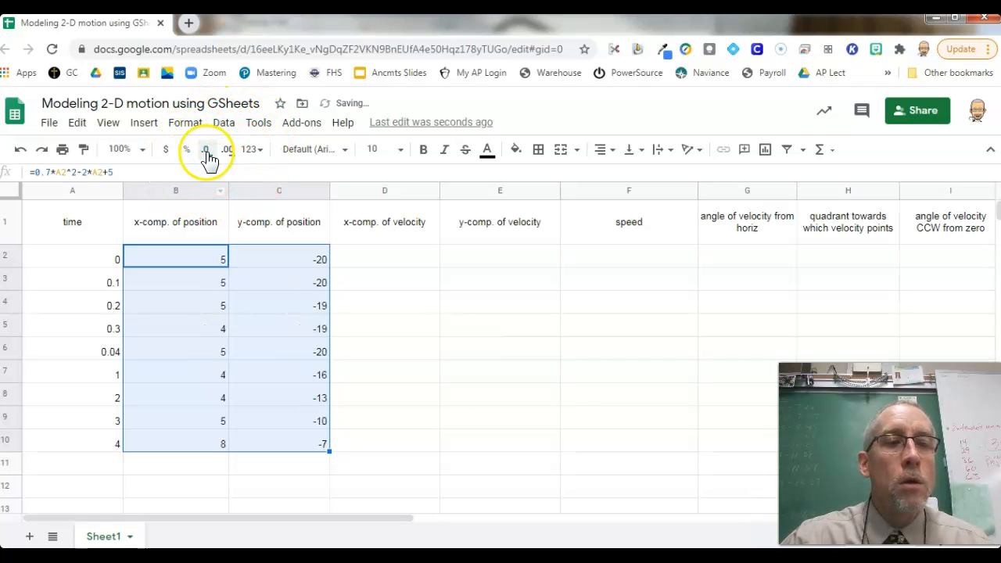
left_click(227, 151)
left_click(226, 151)
left_click(228, 152)
left_click(210, 151)
left_click(209, 151)
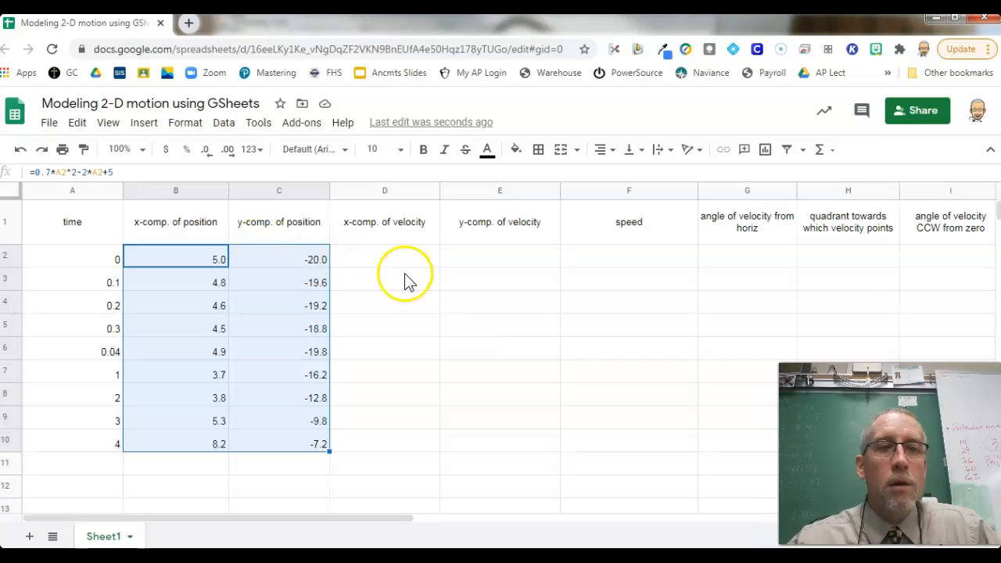
left_click(386, 254)
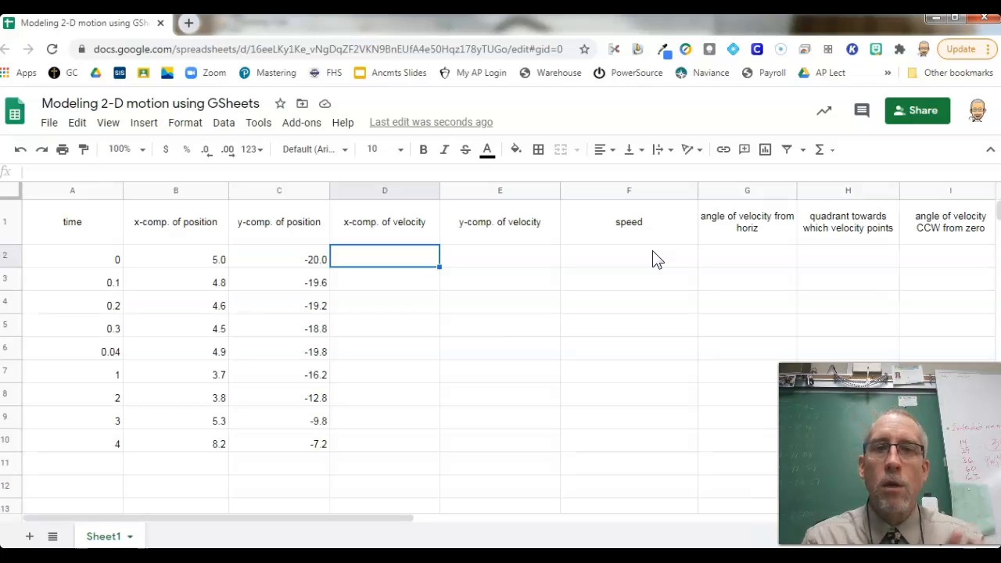
left_click(740, 260)
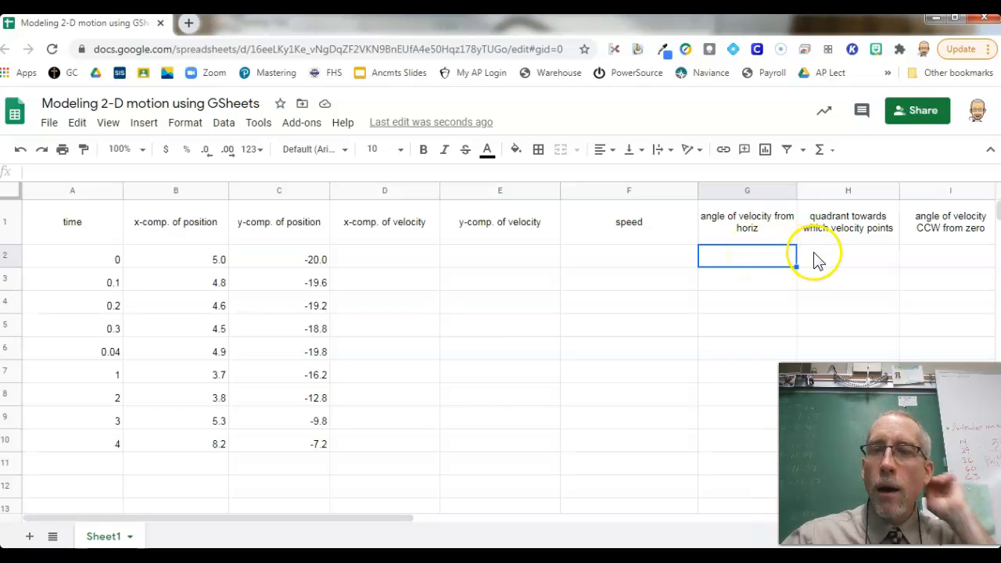
left_click(944, 258)
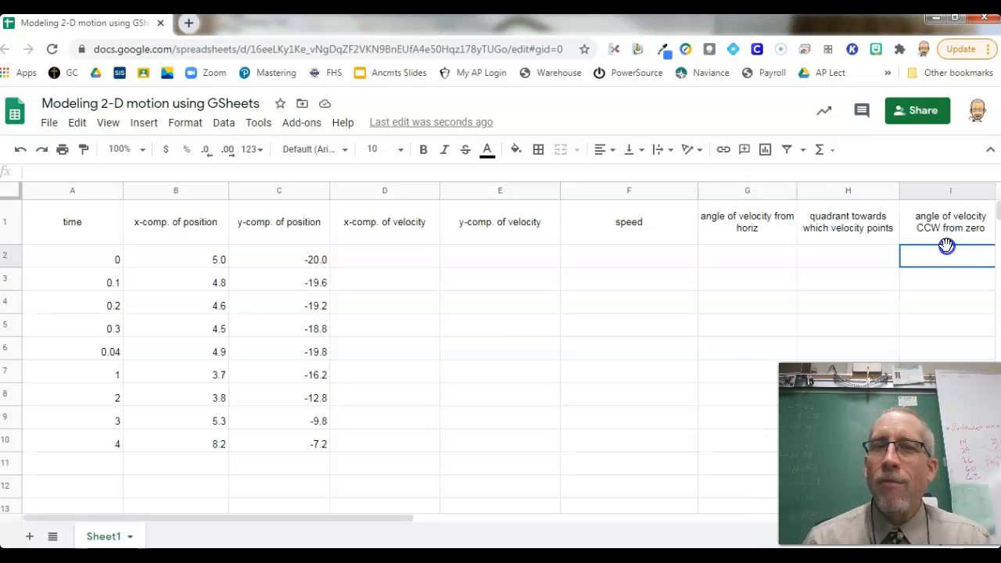
left_click(760, 258)
left_click(838, 255)
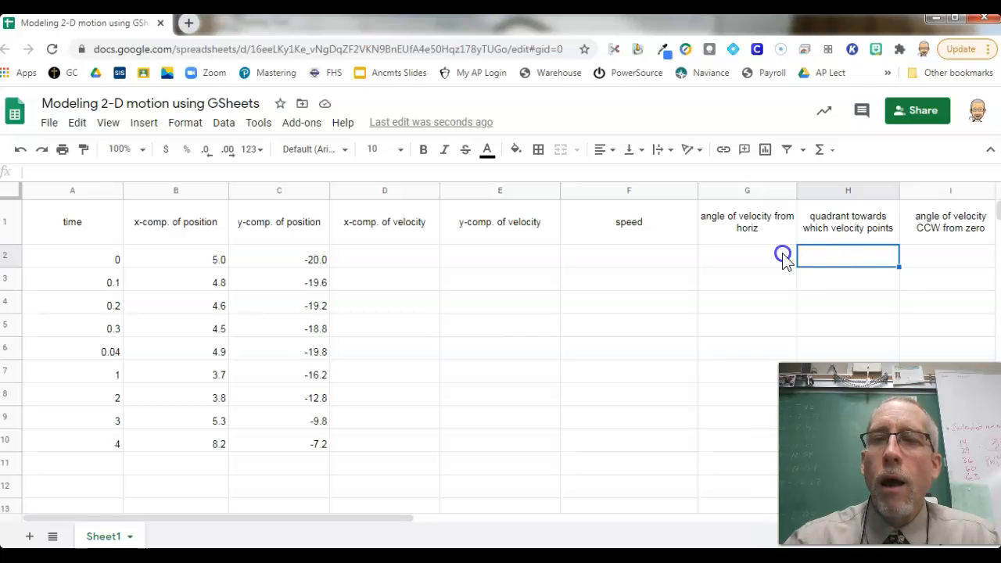
left_click(745, 266)
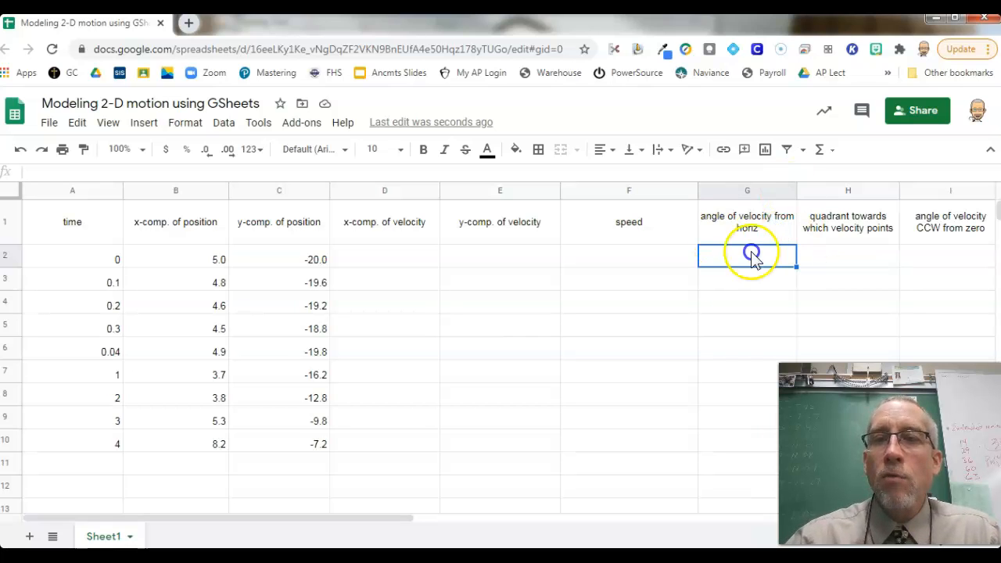
left_click(830, 264)
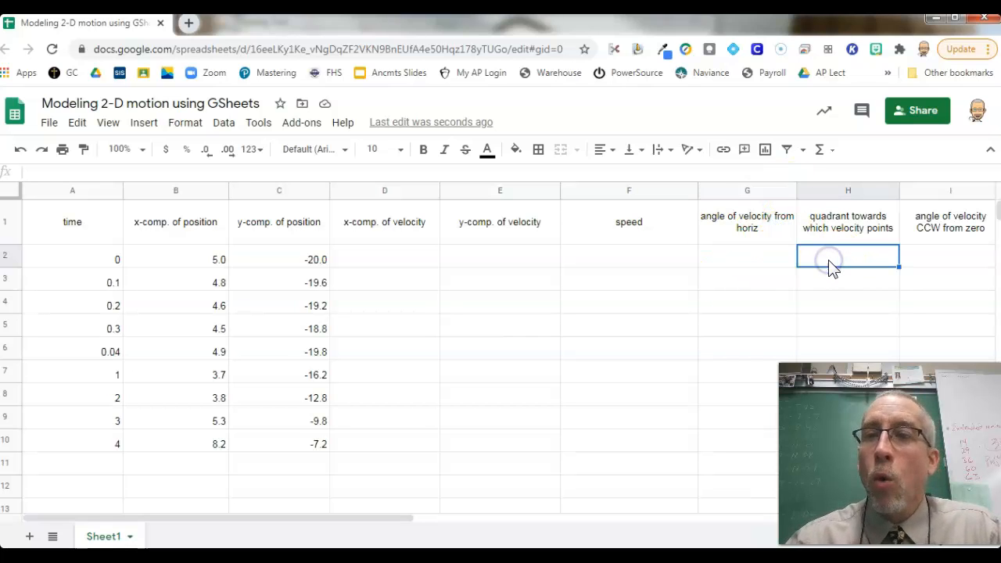